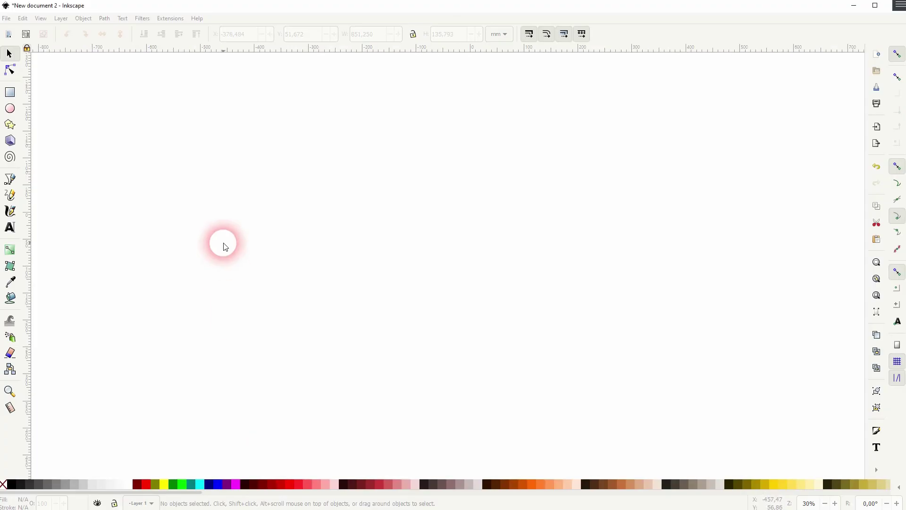
- Type the bold sans-serif word SHADOW and scale it to about 1017 mm wide, centred
{"action": "left_click", "coordinate": [10, 227]}
{"action": "left_click", "coordinate": [517, 220]}
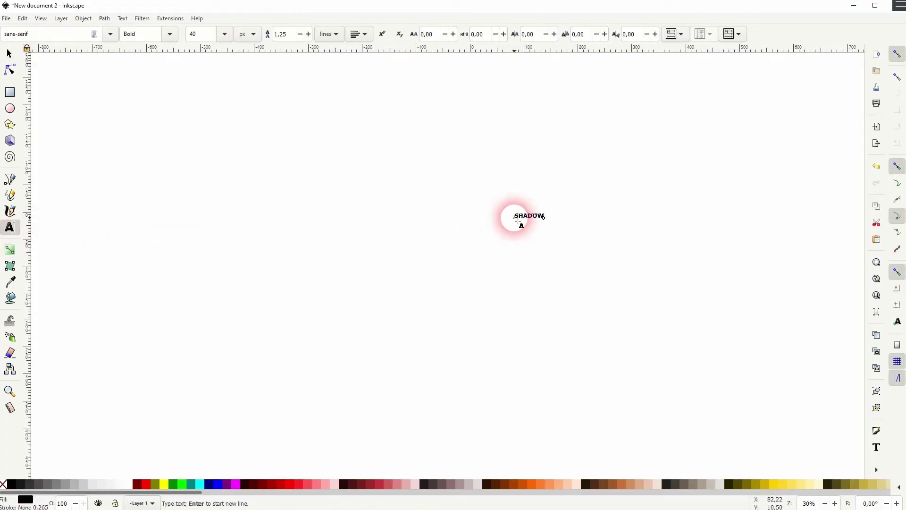
{"action": "left_click", "coordinate": [9, 53]}
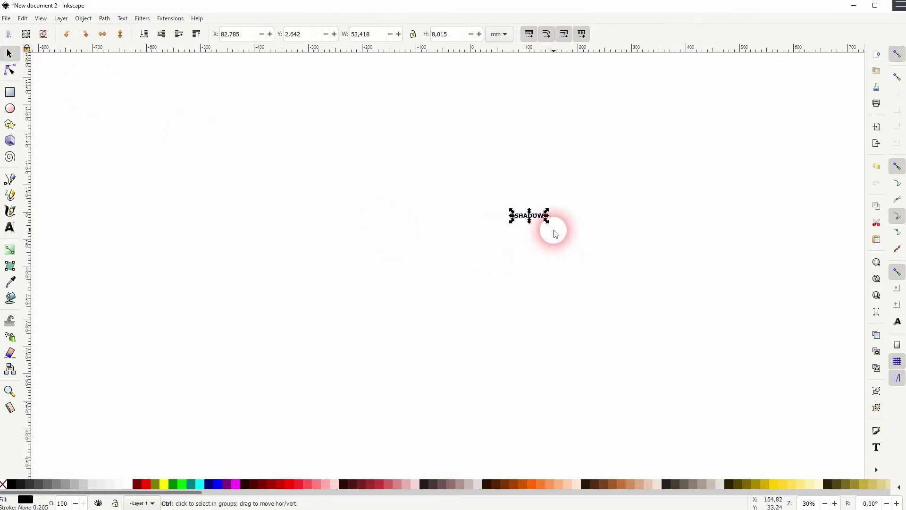
{"action": "left_click_drag", "start_coordinate": [544, 222], "coordinate": [847, 339]}
{"action": "left_click_drag", "start_coordinate": [706, 246], "coordinate": [448, 223]}
{"action": "left_click_drag", "start_coordinate": [585, 237], "coordinate": [808, 315]}
- Centre SHADOW, convert it to paths, ungroup the letters and union them into one 118-node path
{"action": "left_click_drag", "start_coordinate": [677, 243], "coordinate": [619, 248]}
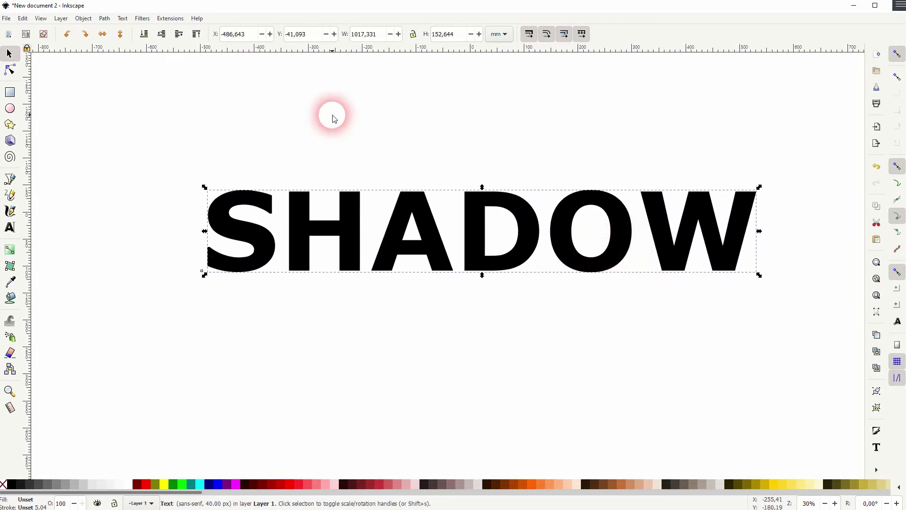
{"action": "left_click", "coordinate": [104, 19]}
{"action": "left_click", "coordinate": [112, 31]}
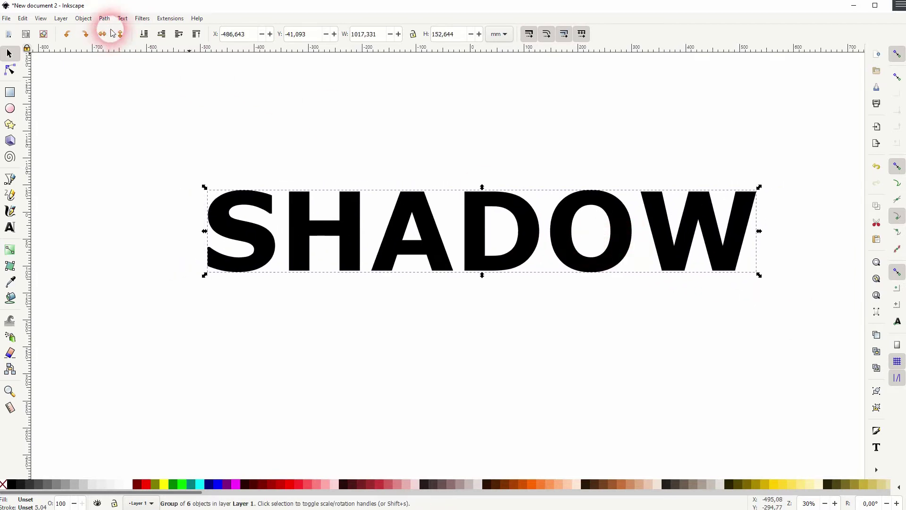
{"action": "left_click", "coordinate": [83, 18]}
{"action": "left_click", "coordinate": [107, 91]}
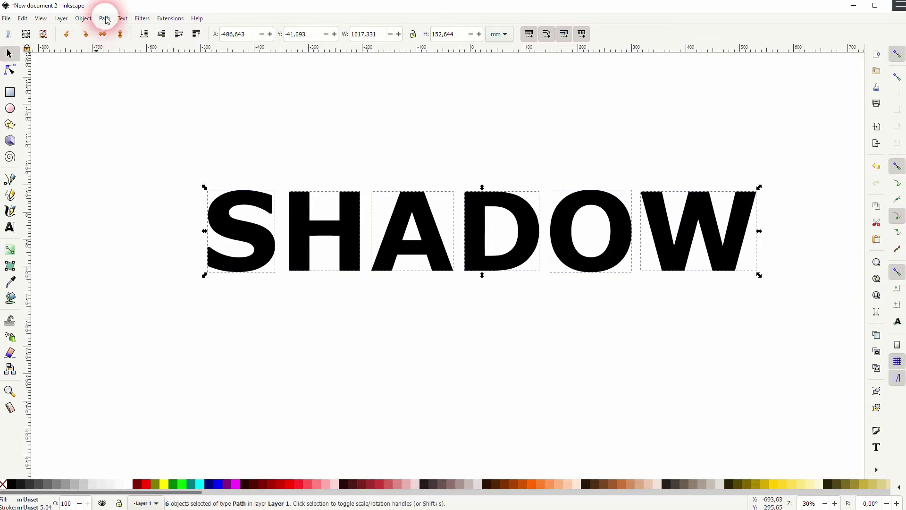
{"action": "left_click", "coordinate": [105, 19]}
{"action": "left_click", "coordinate": [130, 68]}
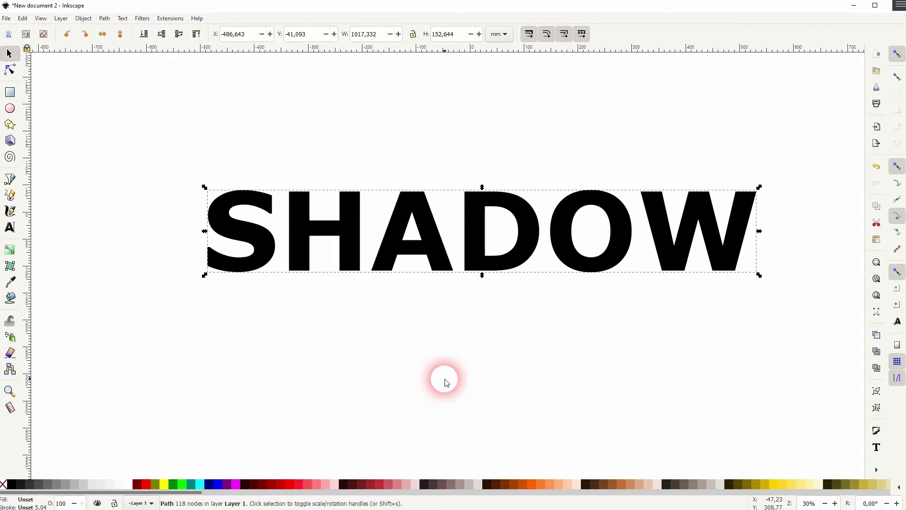
- Draw a dark-red rectangle, about 1059 × 213 mm, over SHADOW's lower half and select both
{"action": "left_click", "coordinate": [10, 92]}
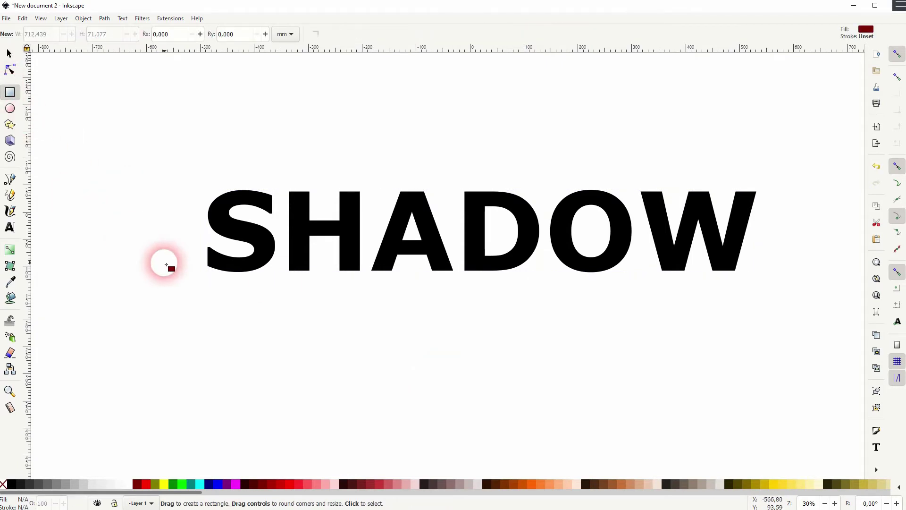
{"action": "left_click_drag", "start_coordinate": [189, 244], "coordinate": [761, 358]}
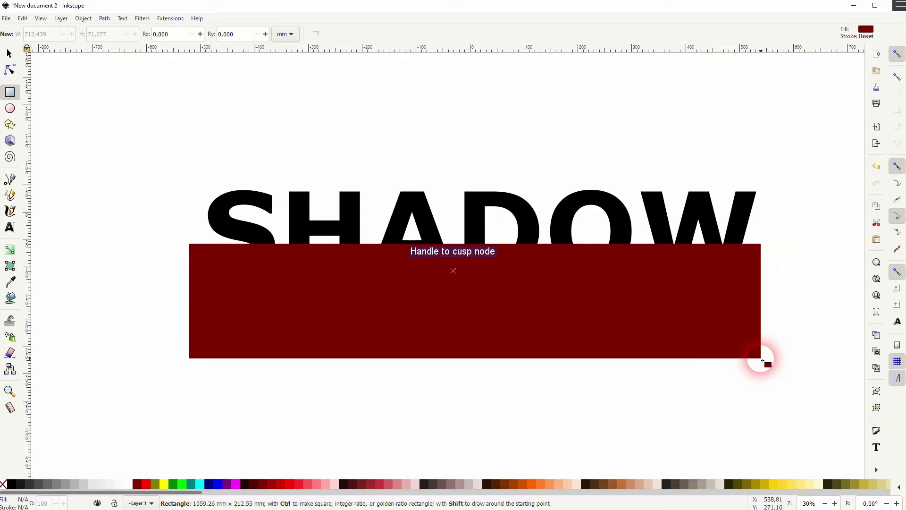
{"action": "left_click", "coordinate": [8, 54]}
{"action": "left_click_drag", "start_coordinate": [383, 254], "coordinate": [404, 282]}
{"action": "left_click_drag", "start_coordinate": [108, 431], "coordinate": [714, 148]}
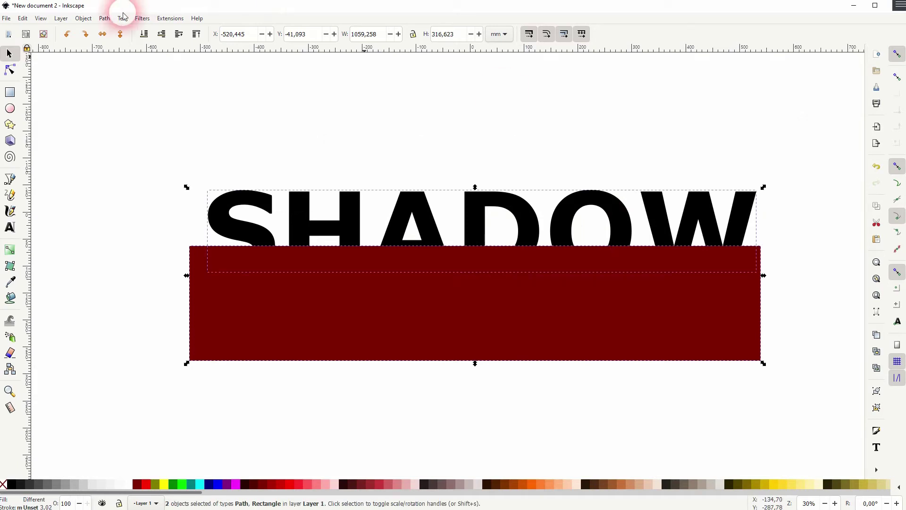
- Divide SHADOW with the rectangle and merge the lower letter pieces together
{"action": "left_click", "coordinate": [105, 18]}
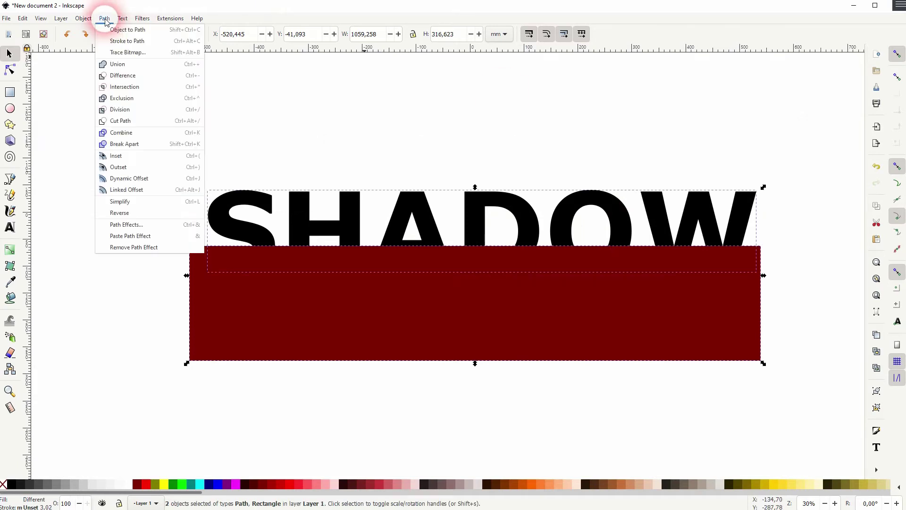
{"action": "left_click", "coordinate": [125, 115]}
{"action": "left_click_drag", "start_coordinate": [151, 285], "coordinate": [795, 223]}
{"action": "left_click_drag", "start_coordinate": [503, 256], "coordinate": [662, 280]}
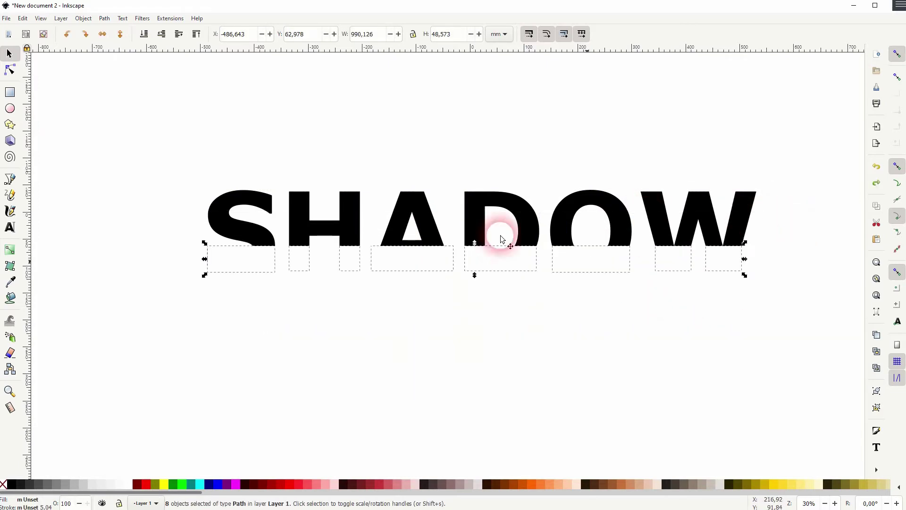
{"action": "left_click", "coordinate": [105, 19]}
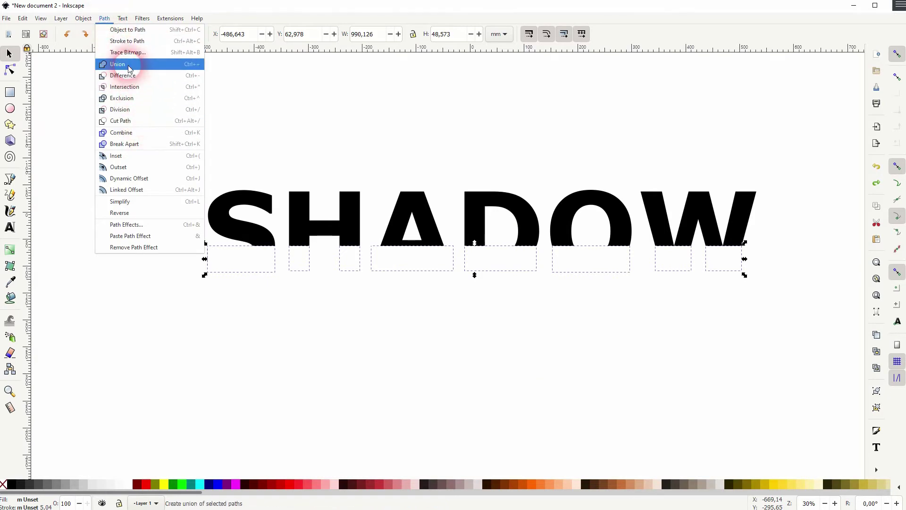
{"action": "left_click", "coordinate": [124, 65]}
- Select all the SHADOW pieces and union them into one path, undoing a stray move
{"action": "left_click_drag", "start_coordinate": [158, 161], "coordinate": [773, 259]}
{"action": "left_click_drag", "start_coordinate": [529, 208], "coordinate": [664, 137]}
{"action": "key", "text": "ctrl+z"}
{"action": "left_click", "coordinate": [105, 18]}
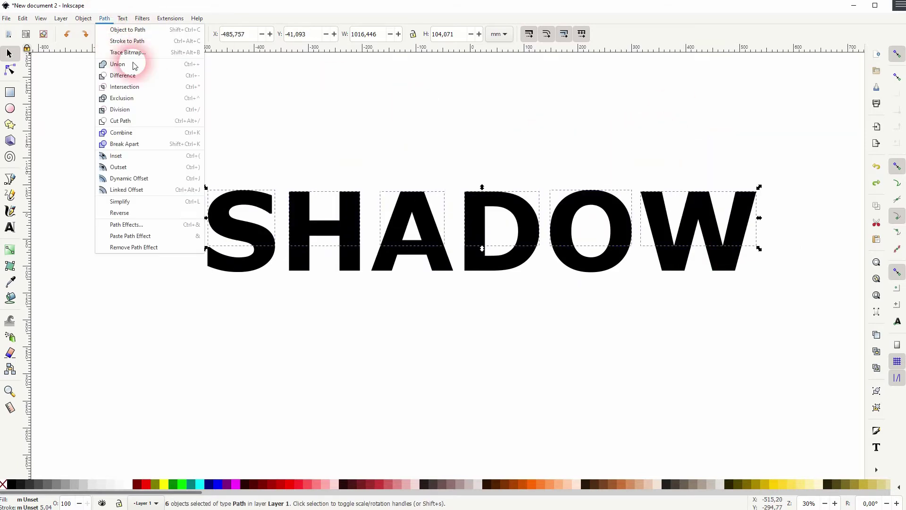
{"action": "left_click", "coordinate": [127, 65]}
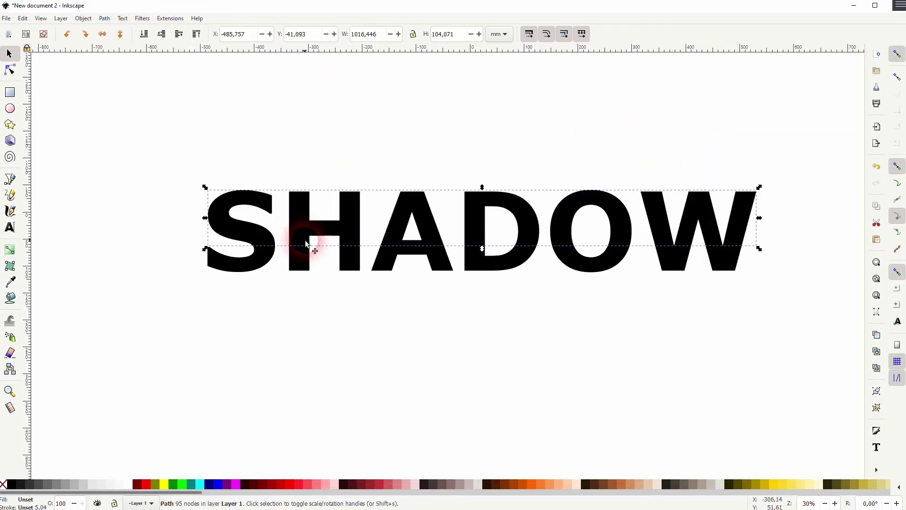
{"action": "left_click", "coordinate": [350, 325]}
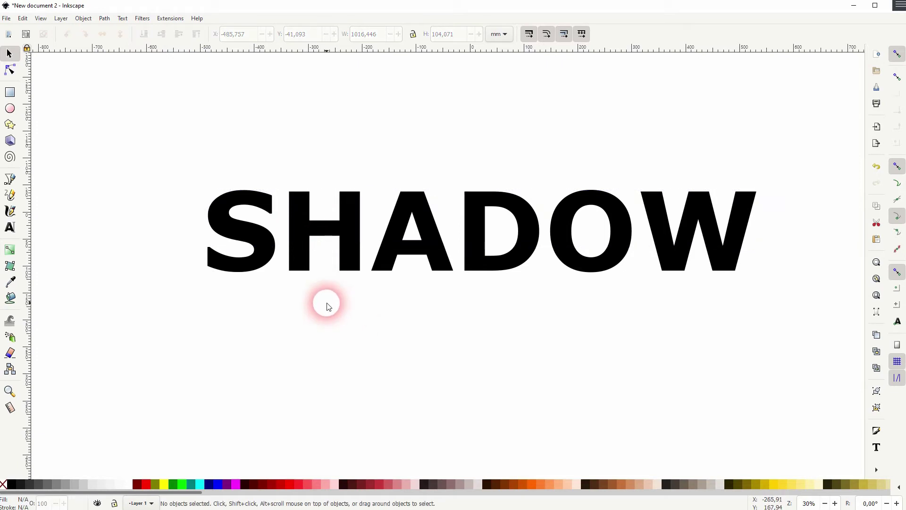
- Draw a thin rectangle across S to D, stretch it to about 430 × 73 mm, and convert it to a path
{"action": "left_click", "coordinate": [11, 92]}
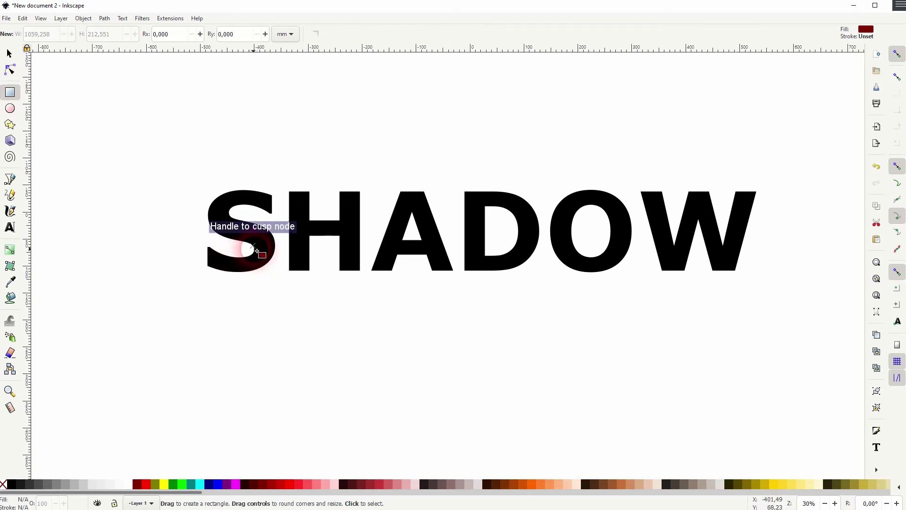
{"action": "left_click_drag", "start_coordinate": [256, 251], "coordinate": [485, 259]}
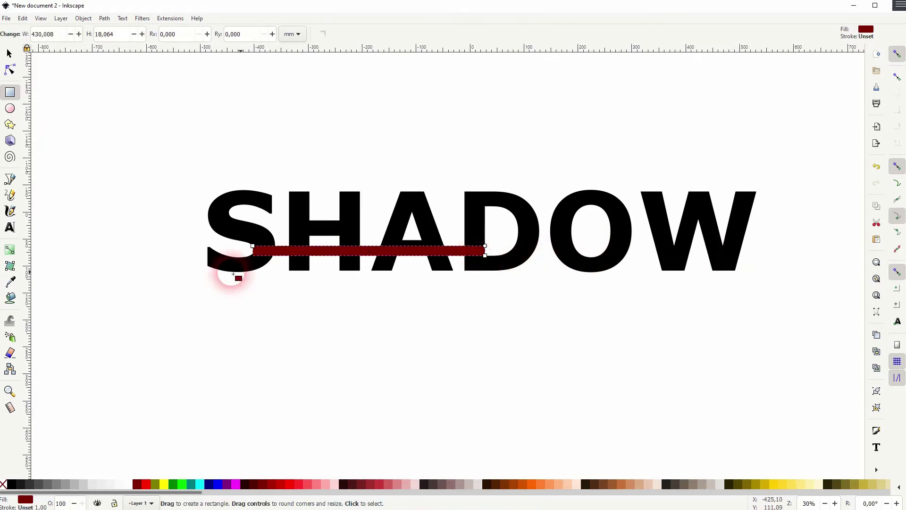
{"action": "left_click", "coordinate": [10, 53]}
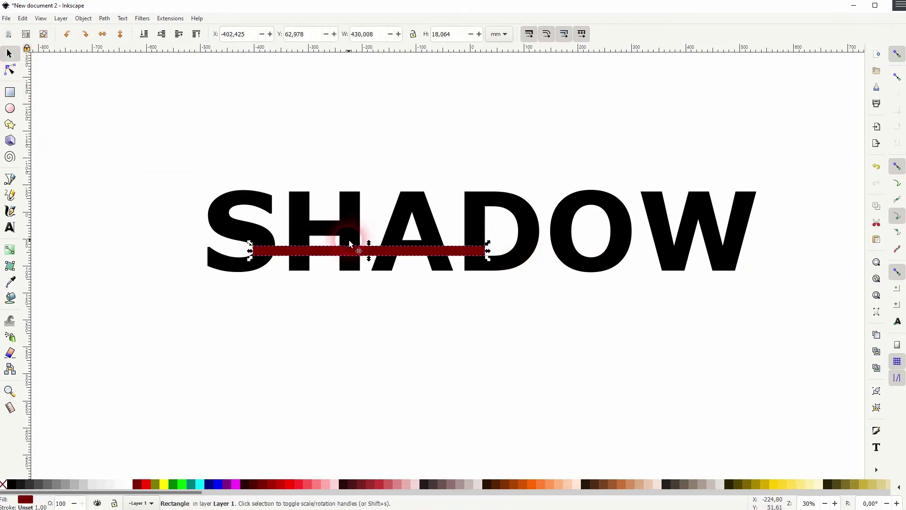
{"action": "left_click_drag", "start_coordinate": [371, 261], "coordinate": [376, 290]}
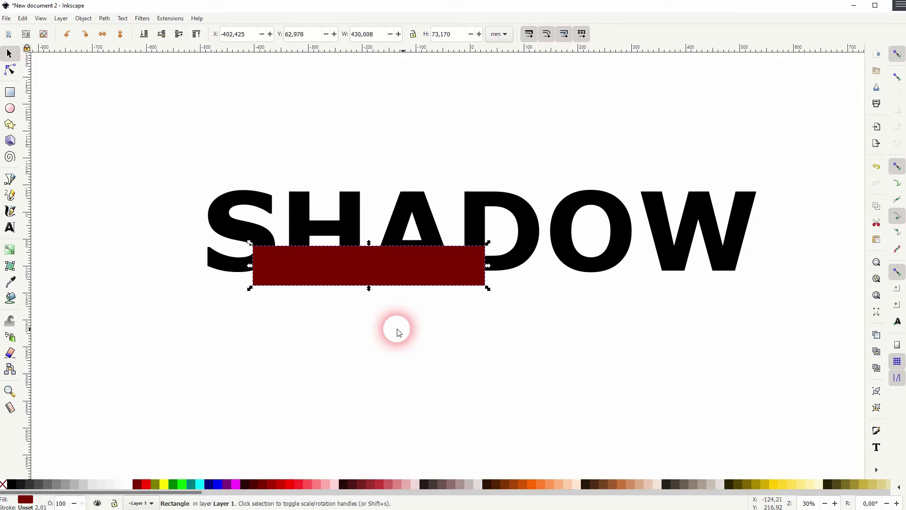
{"action": "left_click", "coordinate": [104, 18]}
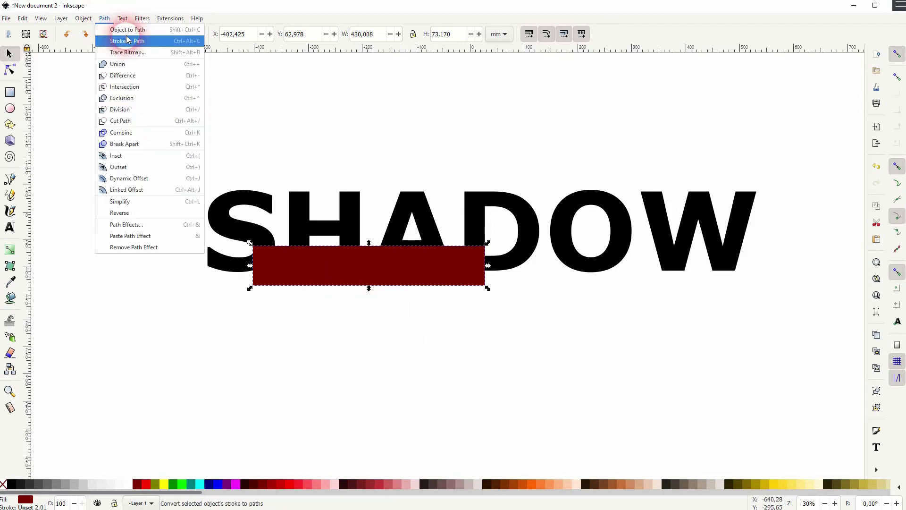
{"action": "left_click", "coordinate": [128, 30]}
- Drag the red path's lower-left node far left, widening it to a slanted shape about 625 mm wide
{"action": "left_click", "coordinate": [9, 69]}
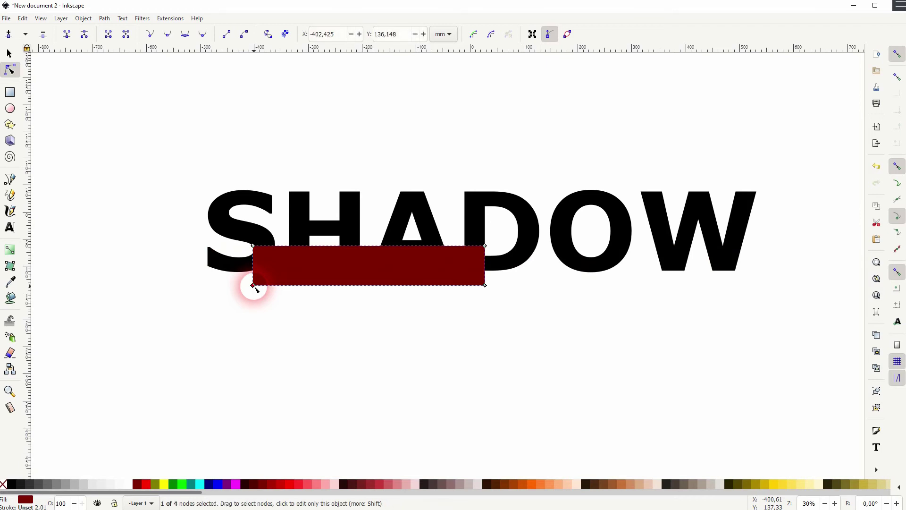
{"action": "left_click_drag", "start_coordinate": [254, 287], "coordinate": [151, 286]}
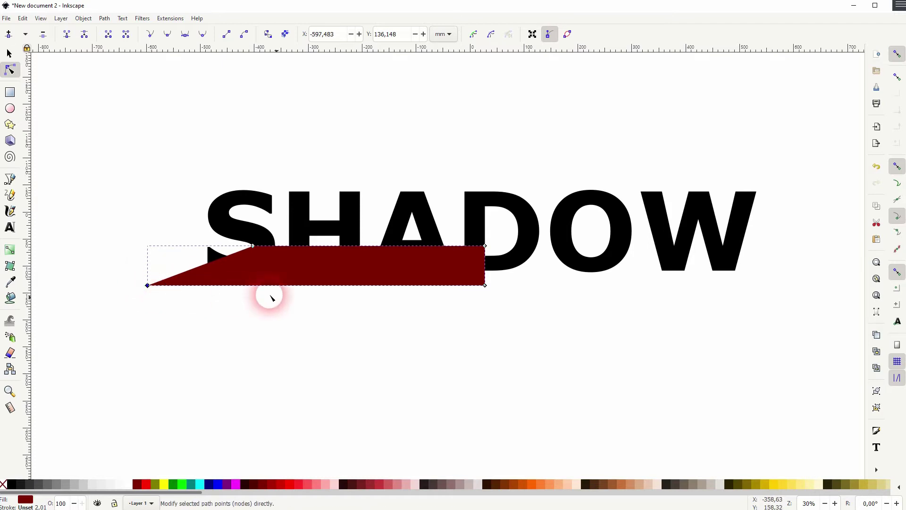
{"action": "left_click", "coordinate": [9, 53]}
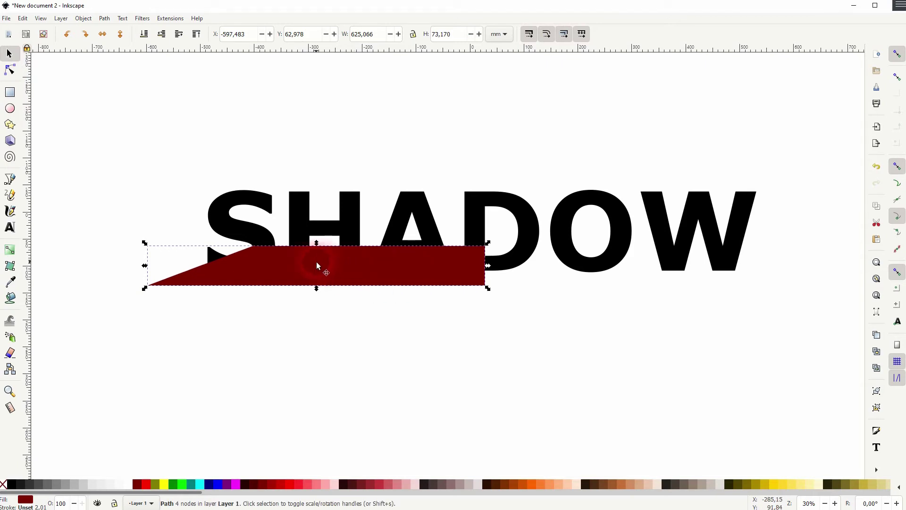
- Mirror a copy of the slanted shape to the right and union both into one trapezoid
{"action": "key", "text": "ctrl+z"}
{"action": "left_click", "coordinate": [335, 273]}
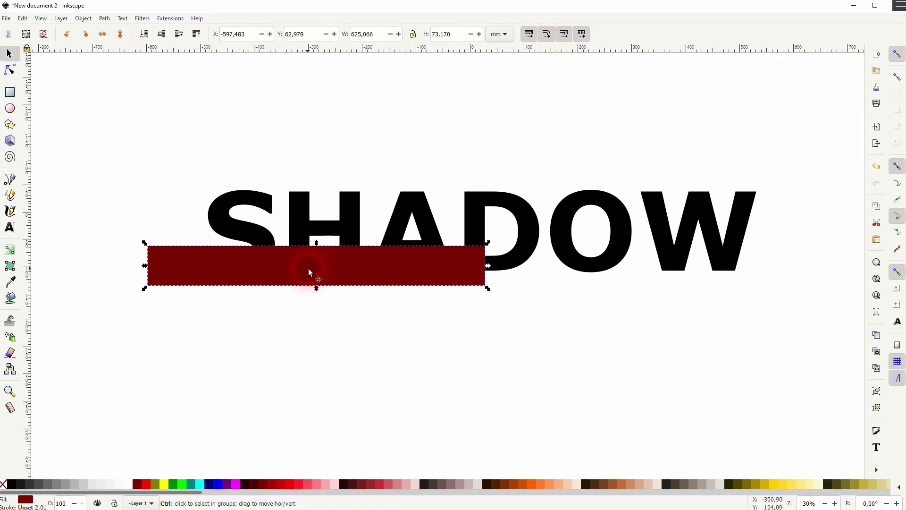
{"action": "left_click_drag", "start_coordinate": [309, 272], "coordinate": [657, 275]}
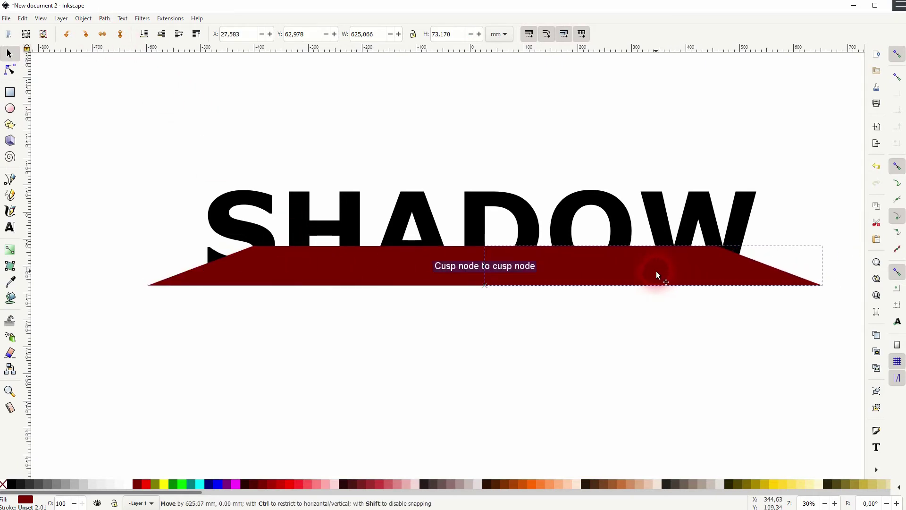
{"action": "left_click", "coordinate": [444, 269], "text": "shift"}
{"action": "left_click", "coordinate": [104, 18]}
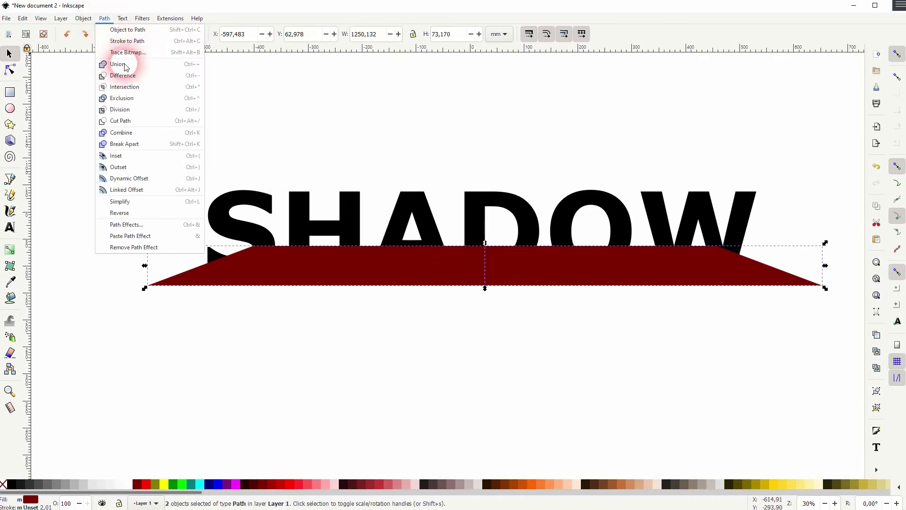
{"action": "left_click", "coordinate": [118, 64]}
- Send the merged trapezoid behind the SHADOW lettering, undoing an accidental downward move
{"action": "left_click_drag", "start_coordinate": [467, 267], "coordinate": [458, 373]}
{"action": "key", "text": "ctrl+z"}
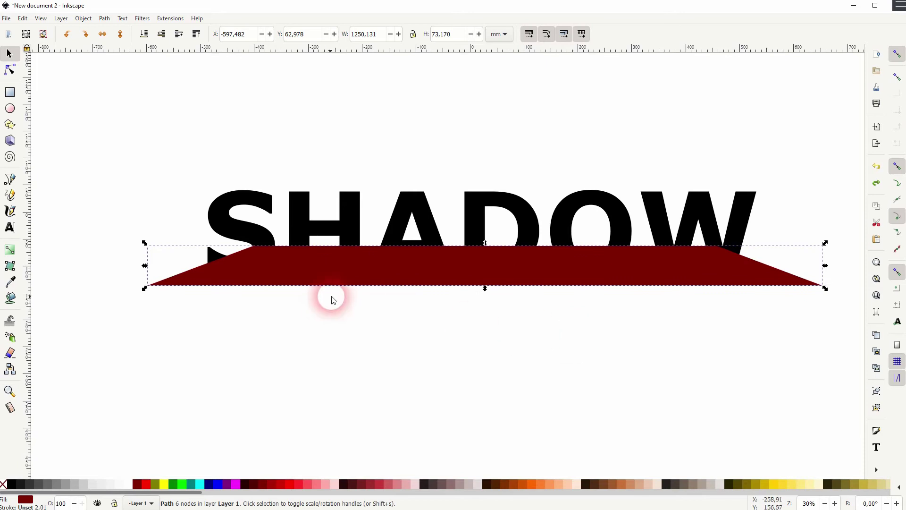
{"action": "left_click", "coordinate": [144, 33]}
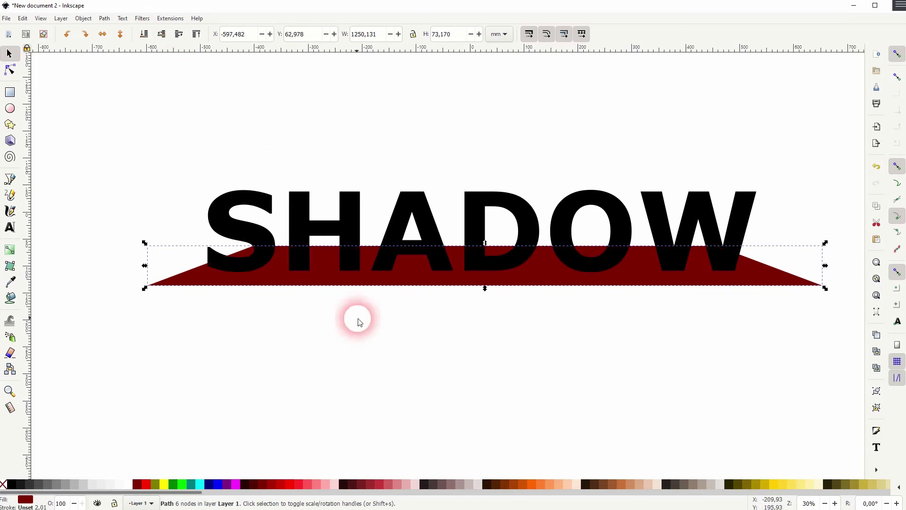
- Add a Perspective/Envelope path effect to the 63-node lower SHADOW lettering path
{"action": "left_click", "coordinate": [439, 334]}
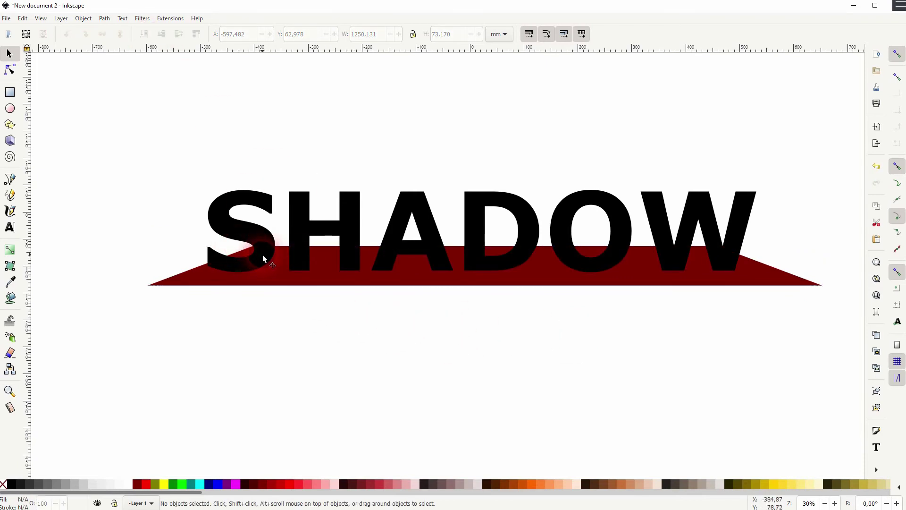
{"action": "left_click", "coordinate": [270, 260]}
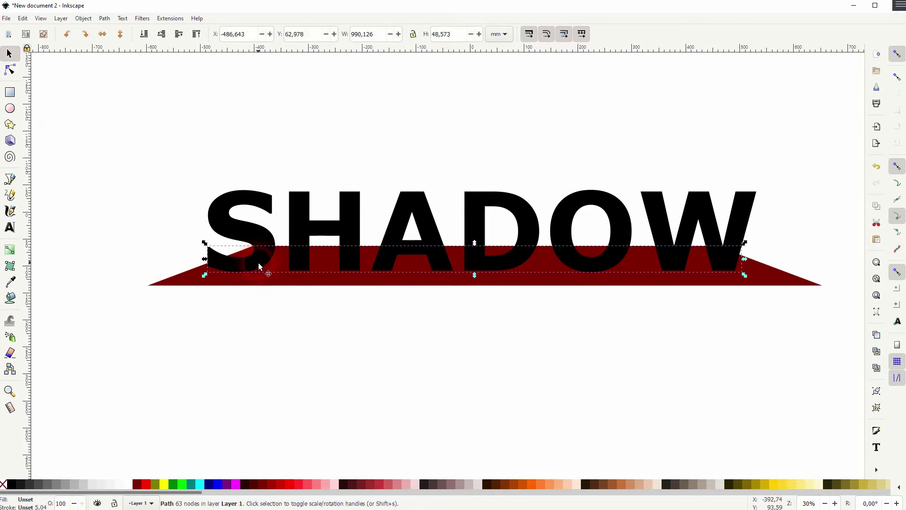
{"action": "left_click", "coordinate": [105, 18]}
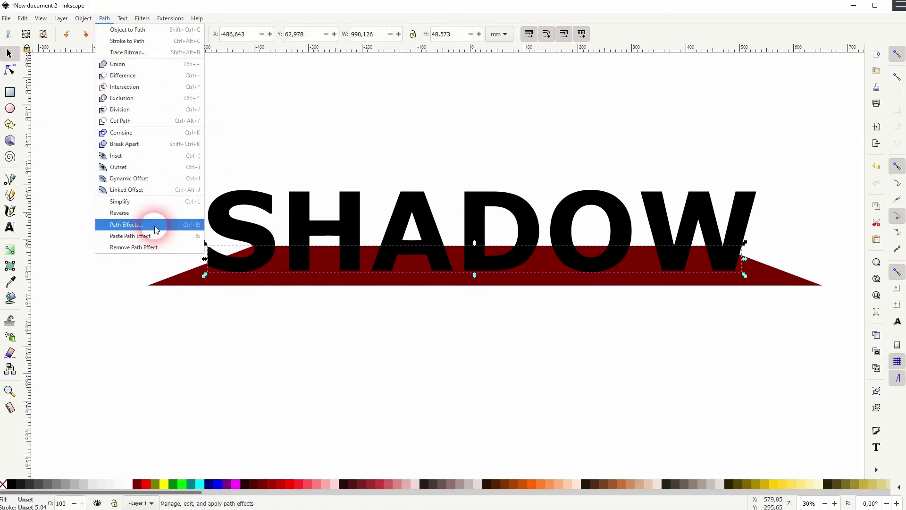
{"action": "left_click", "coordinate": [142, 224]}
{"action": "left_click", "coordinate": [721, 111]}
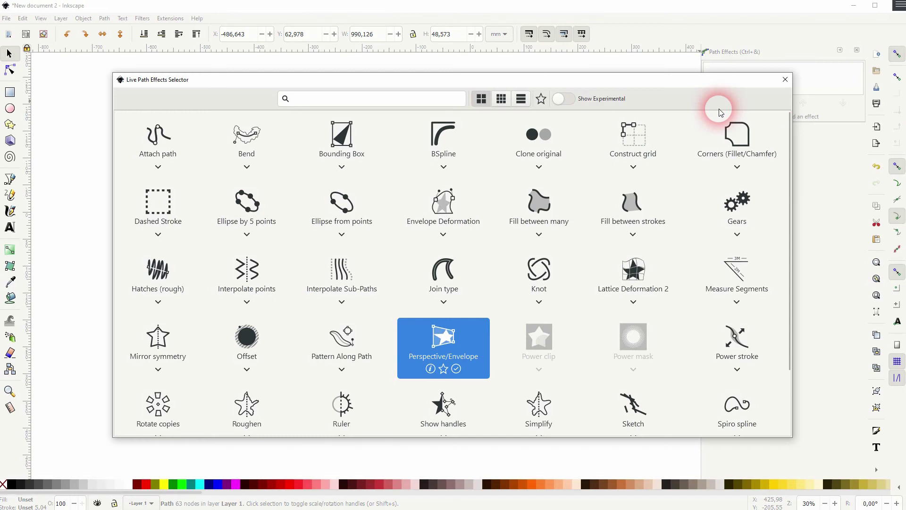
{"action": "left_click", "coordinate": [448, 344]}
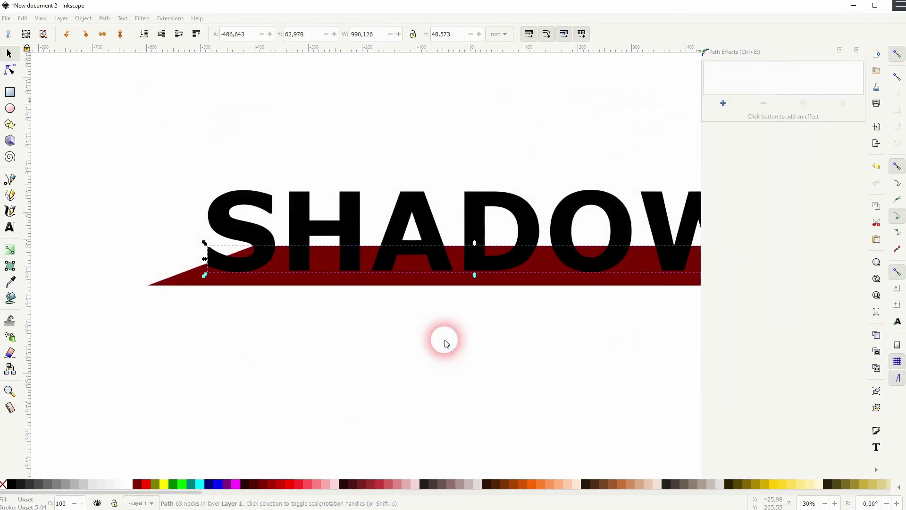
- Show the envelope handles and pull the lettering's bottom-left corner to the trapezoid's left tip
{"action": "left_click", "coordinate": [12, 93]}
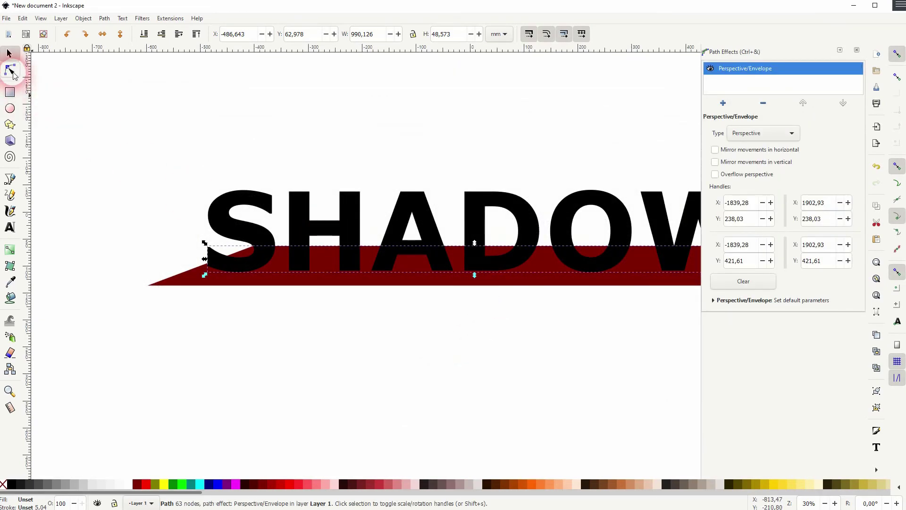
{"action": "left_click", "coordinate": [10, 71]}
{"action": "left_click", "coordinate": [205, 284]}
{"action": "scroll", "coordinate": [209, 280], "scroll_direction": "up", "scroll_amount": 5}
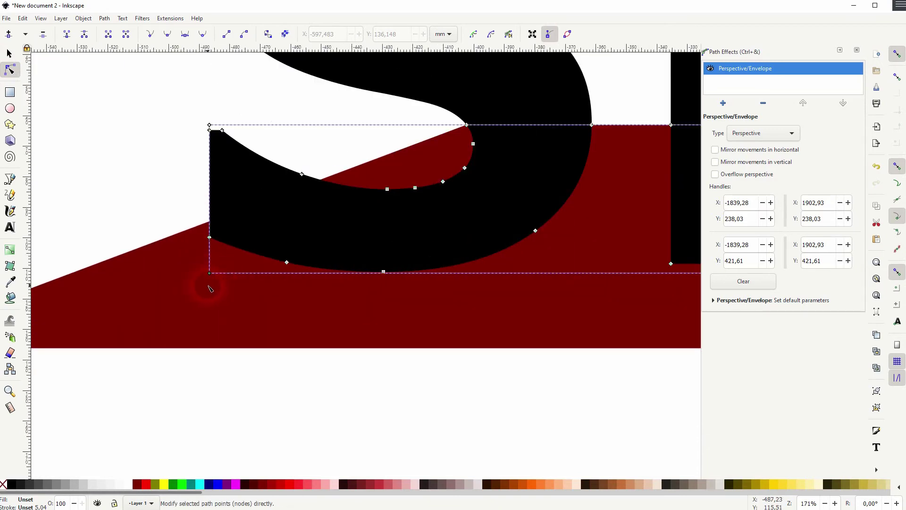
{"action": "left_click_drag", "start_coordinate": [209, 288], "coordinate": [430, 324]}
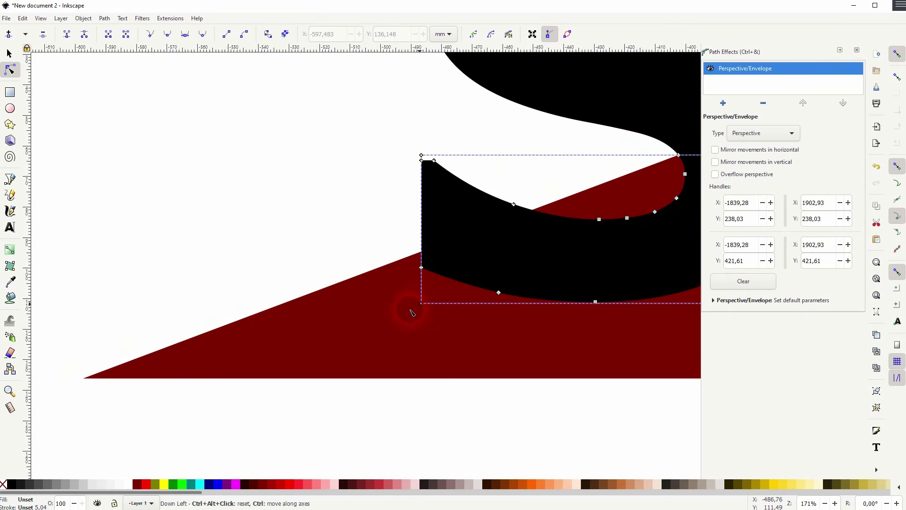
{"action": "left_click_drag", "start_coordinate": [411, 312], "coordinate": [84, 379]}
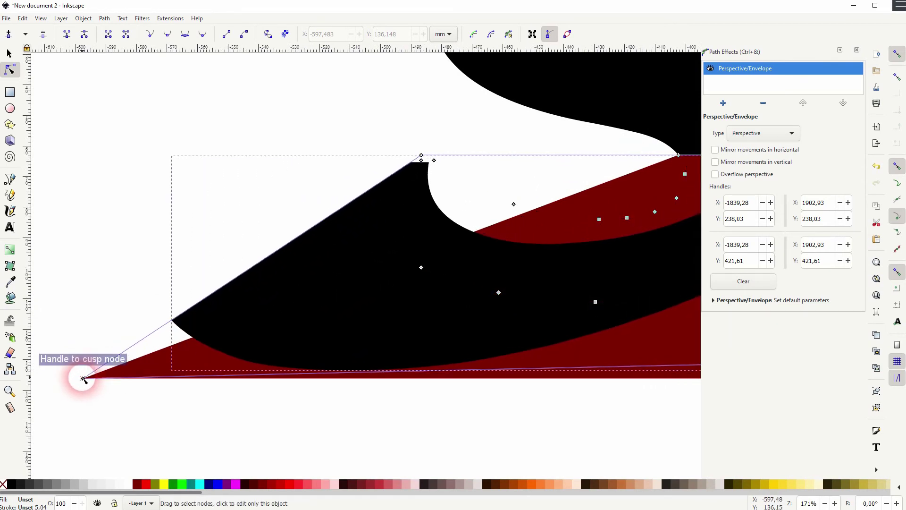
- Pull the lettering's bottom-right envelope corner out to the trapezoid's right tip
{"action": "scroll", "coordinate": [370, 314], "scroll_direction": "down", "scroll_amount": 4, "text": "ctrl"}
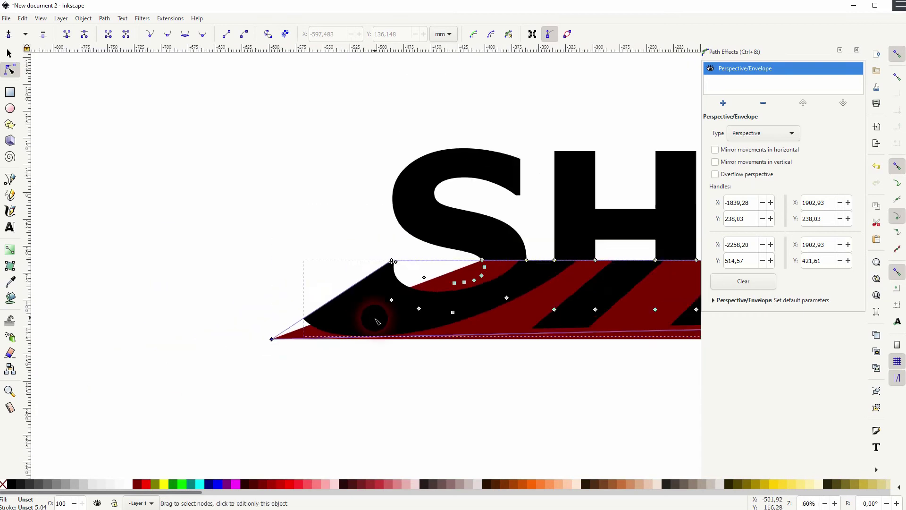
{"action": "scroll", "coordinate": [202, 328], "scroll_direction": "down", "scroll_amount": 3, "text": "ctrl"}
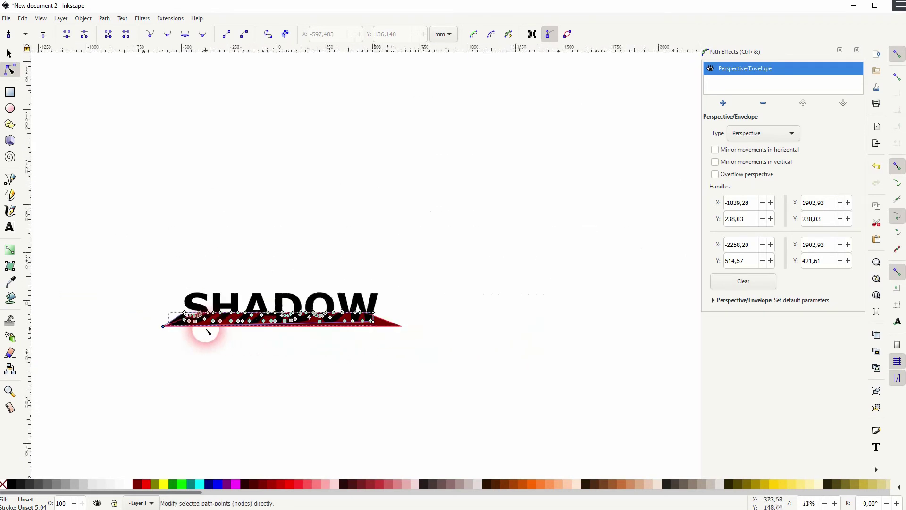
{"action": "scroll", "coordinate": [374, 326], "scroll_direction": "up", "scroll_amount": 3, "text": "ctrl"}
{"action": "scroll", "coordinate": [374, 326], "scroll_direction": "up", "scroll_amount": 3, "text": "ctrl"}
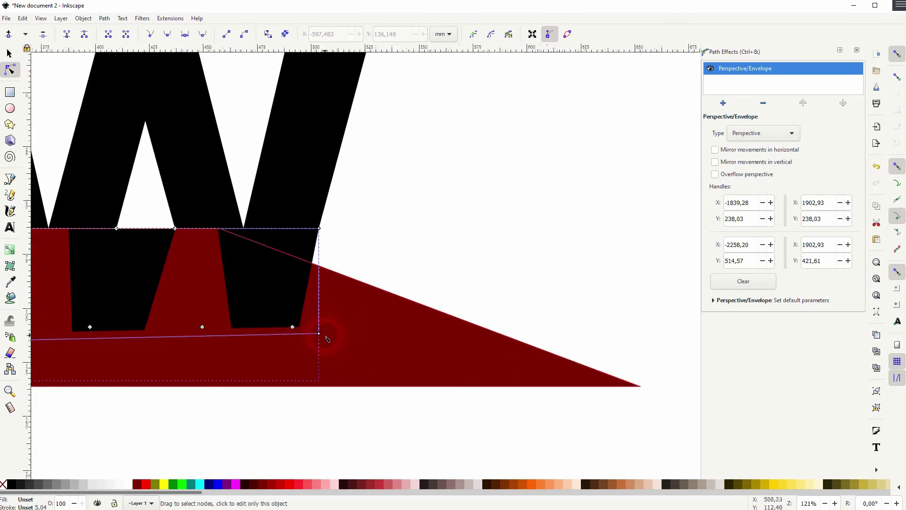
{"action": "left_click_drag", "start_coordinate": [320, 334], "coordinate": [641, 388]}
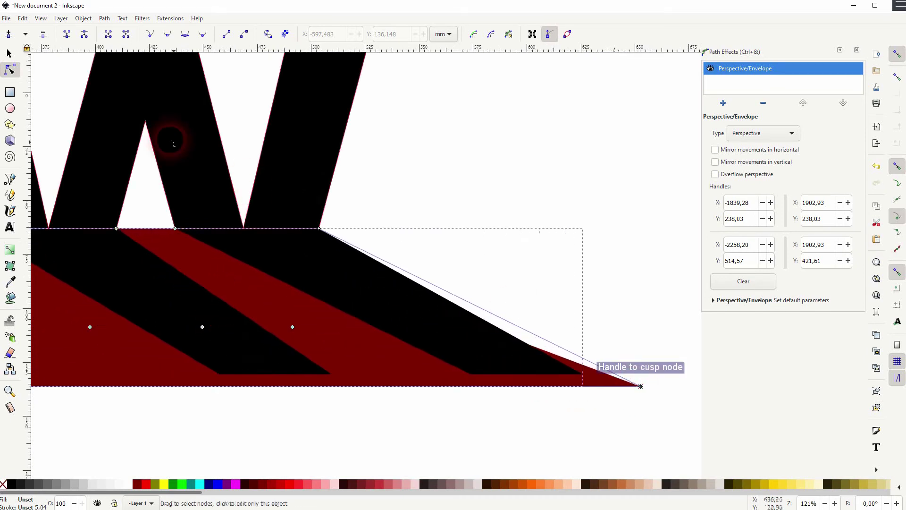
- Close the Path Effects panel and centre SHADOW and its skewed shadow in view
{"action": "left_click", "coordinate": [10, 54]}
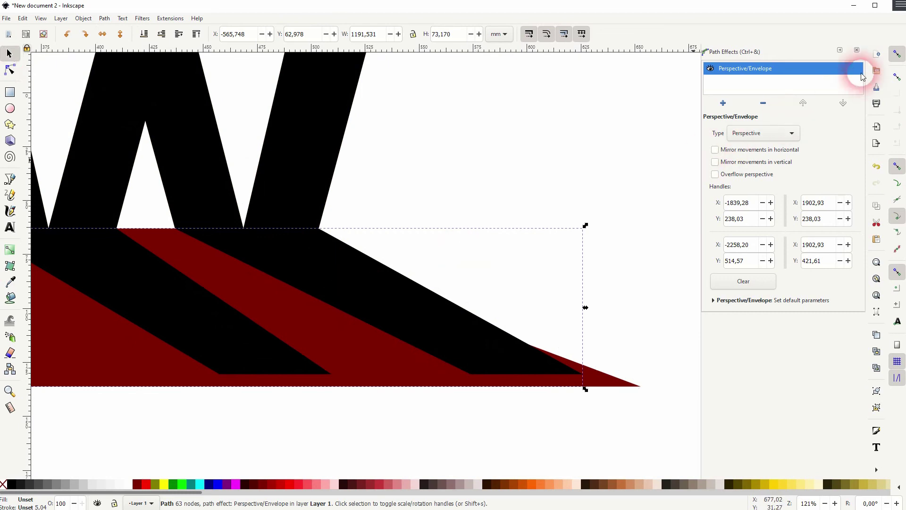
{"action": "left_click", "coordinate": [857, 50]}
{"action": "scroll", "coordinate": [200, 287], "scroll_direction": "down", "scroll_amount": 1, "text": "ctrl"}
{"action": "scroll", "coordinate": [201, 287], "scroll_direction": "down", "scroll_amount": 3, "text": "ctrl"}
{"action": "left_click_drag", "start_coordinate": [200, 292], "coordinate": [738, 303]}
{"action": "left_click_drag", "start_coordinate": [529, 316], "coordinate": [542, 314]}
- Delete the red trapezoid from beneath the shadow lettering
{"action": "left_click", "coordinate": [677, 237]}
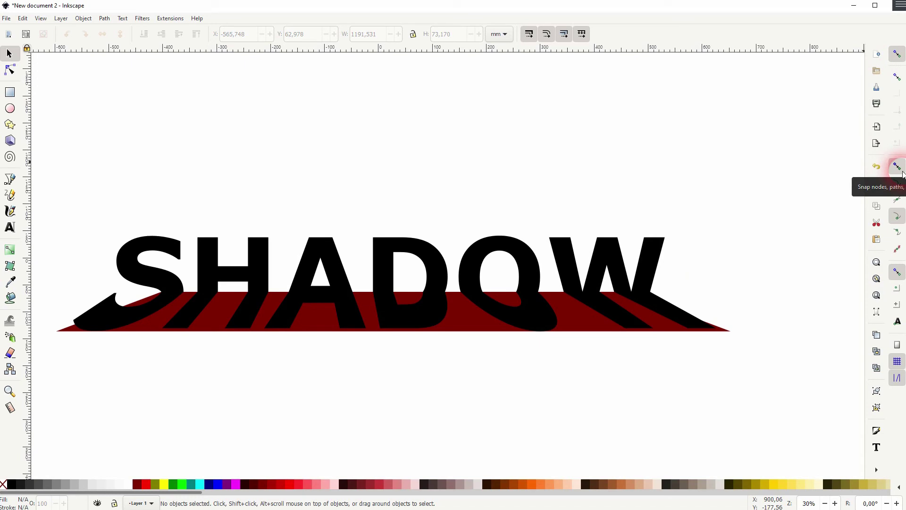
{"action": "left_click", "coordinate": [678, 329]}
{"action": "left_click", "coordinate": [580, 330]}
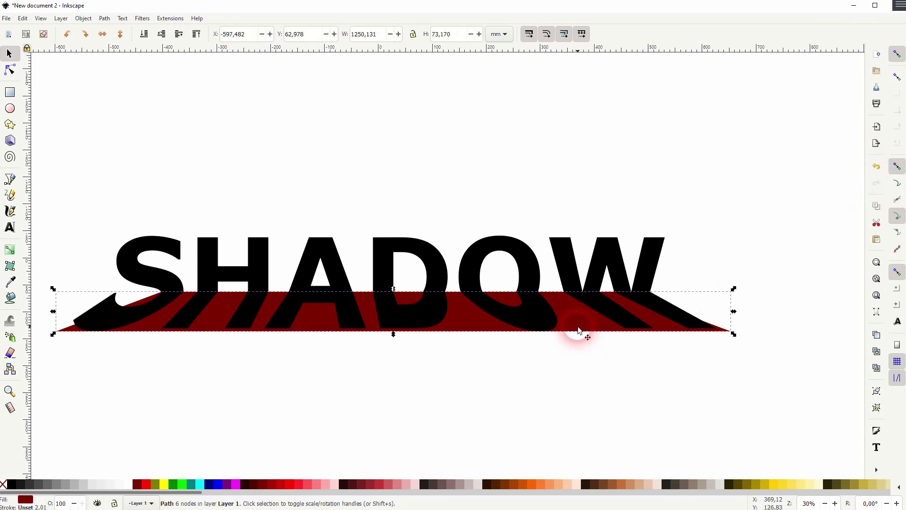
{"action": "key", "text": "Delete"}
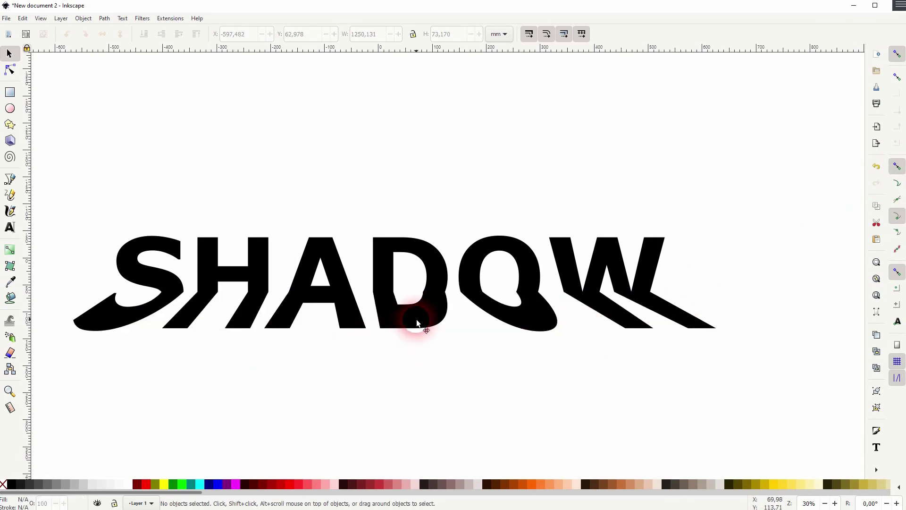
- Fill the skewed shadow lettering with a black-to-transparent linear gradient
{"action": "left_click", "coordinate": [492, 305]}
{"action": "left_click", "coordinate": [83, 18]}
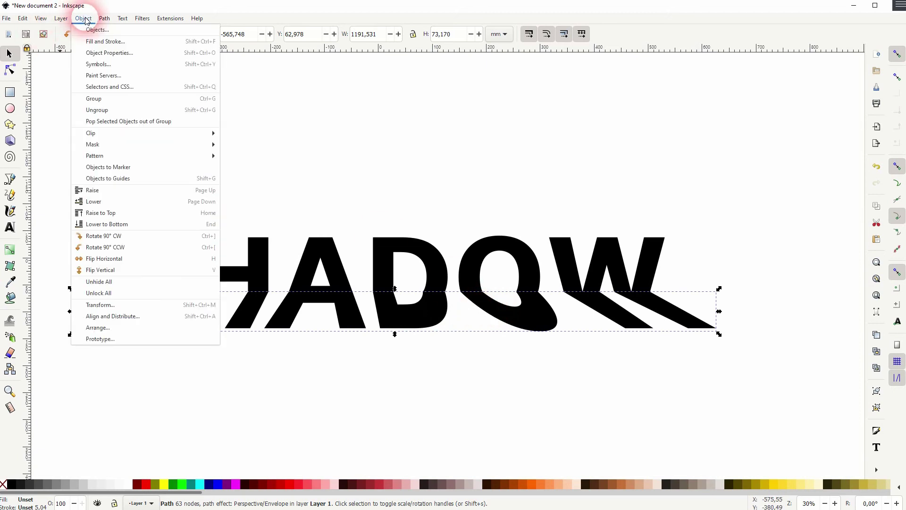
{"action": "left_click", "coordinate": [105, 42]}
{"action": "left_click", "coordinate": [709, 70]}
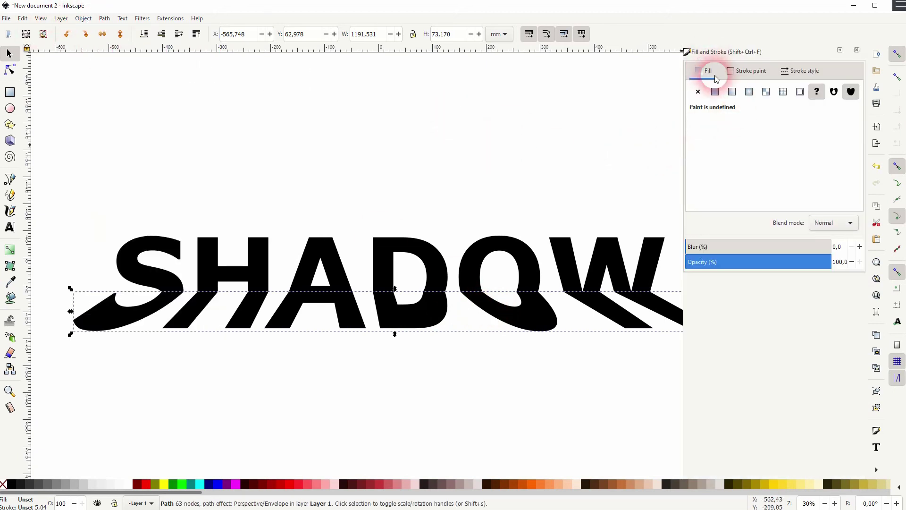
{"action": "left_click", "coordinate": [732, 92]}
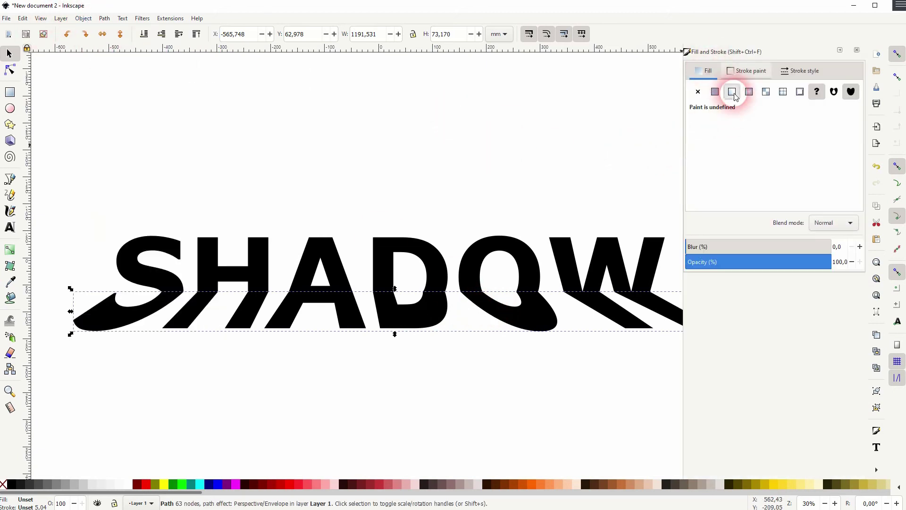
{"action": "left_click", "coordinate": [857, 49]}
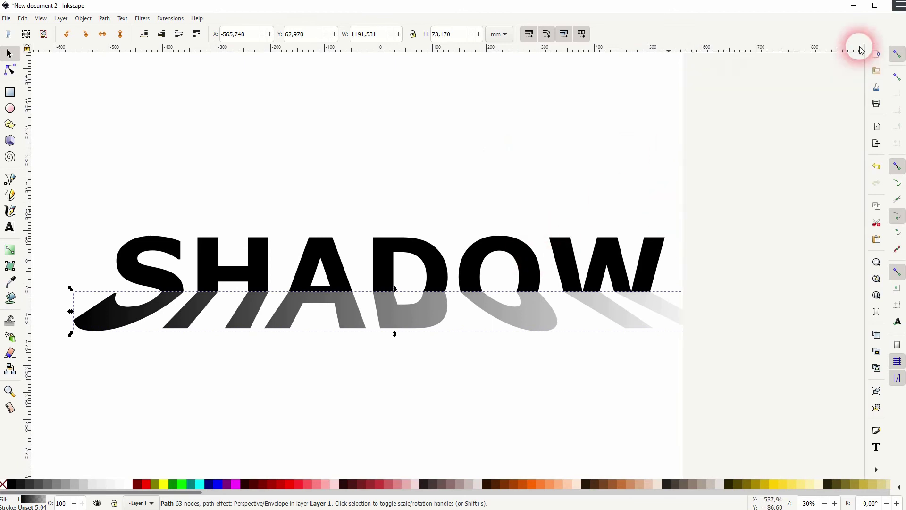
- Reposition the shadow's gradient handles so black starts under the D and fades straight downward to transparent
{"action": "left_click", "coordinate": [6, 254]}
{"action": "left_click", "coordinate": [162, 322]}
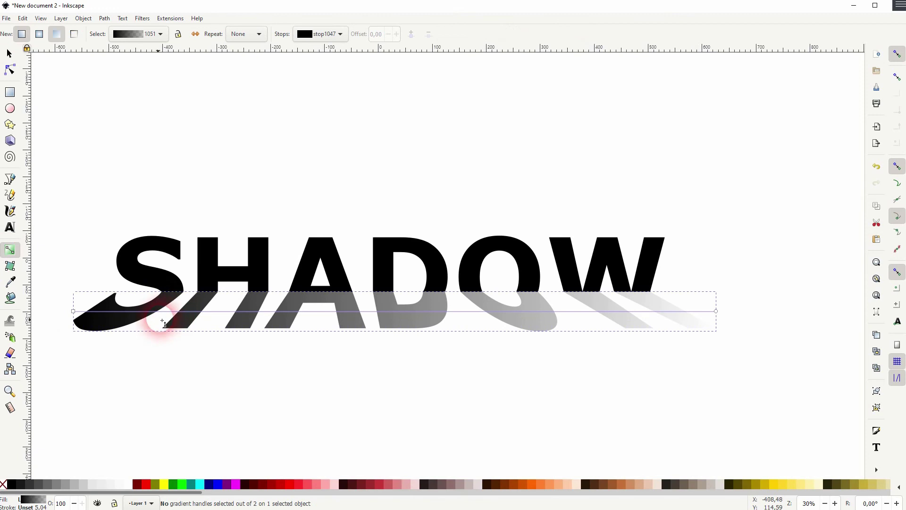
{"action": "left_click_drag", "start_coordinate": [80, 319], "coordinate": [377, 295]}
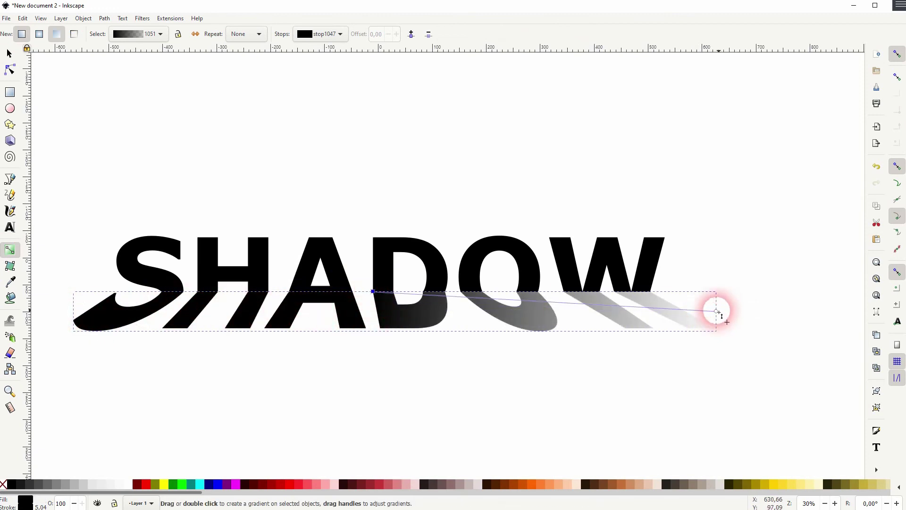
{"action": "left_click", "coordinate": [716, 311]}
{"action": "left_click_drag", "start_coordinate": [716, 311], "coordinate": [373, 327]}
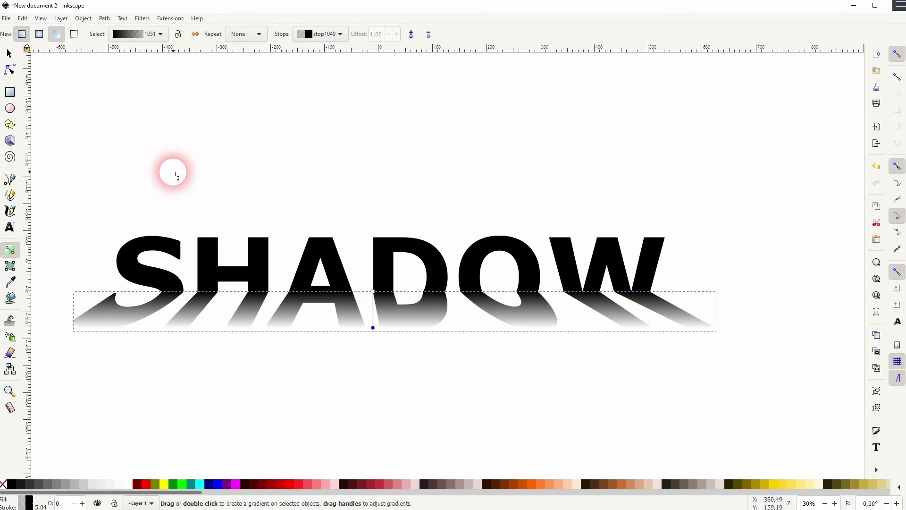
{"action": "left_click", "coordinate": [10, 56]}
{"action": "left_click", "coordinate": [322, 166]}
{"action": "scroll", "coordinate": [338, 247], "scroll_direction": "down", "scroll_amount": 1}
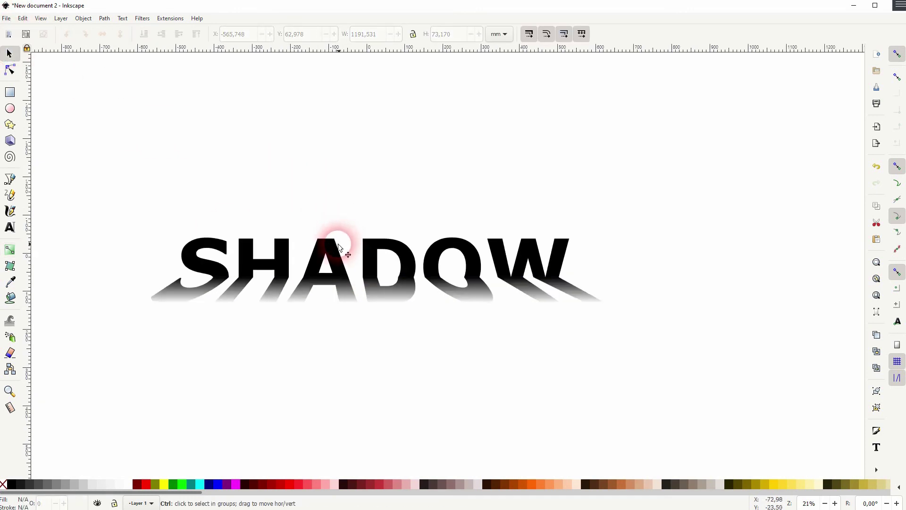
{"action": "left_click_drag", "start_coordinate": [208, 352], "coordinate": [461, 327]}
{"action": "scroll", "coordinate": [462, 329], "scroll_direction": "down", "scroll_amount": 1}
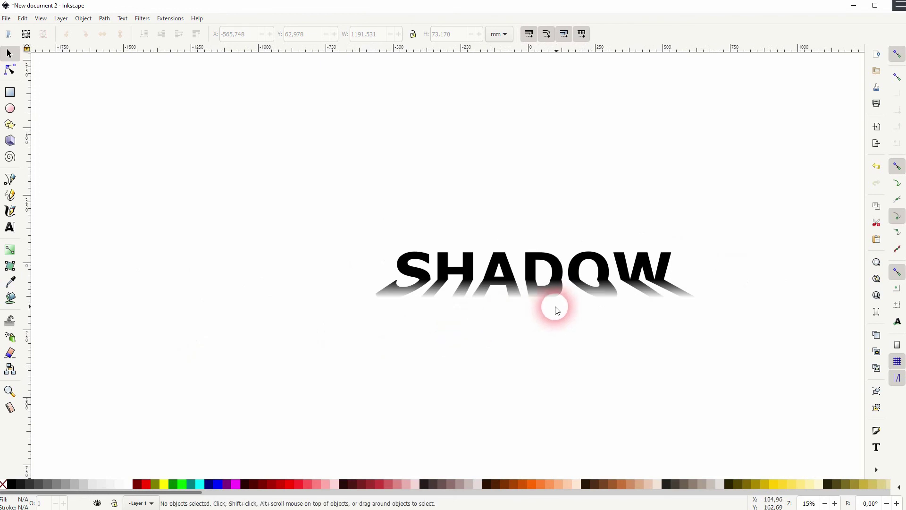
{"action": "left_click_drag", "start_coordinate": [584, 326], "coordinate": [516, 330]}
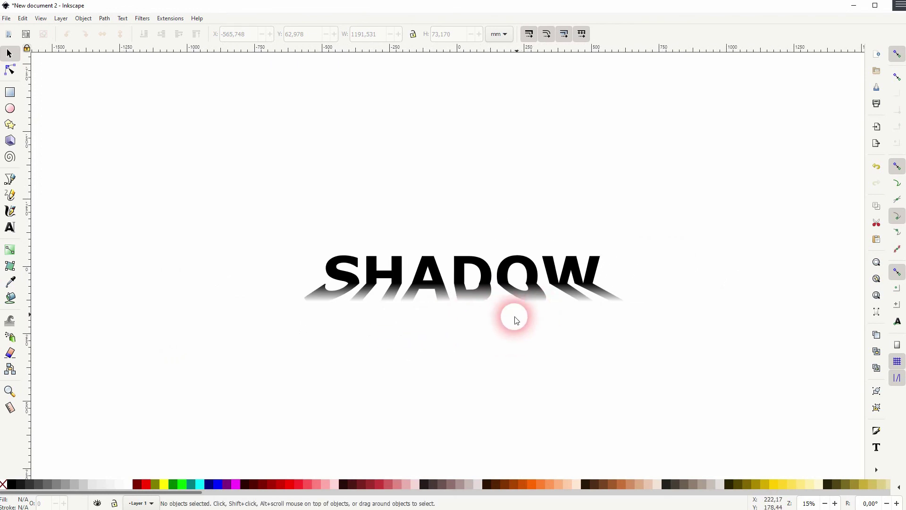